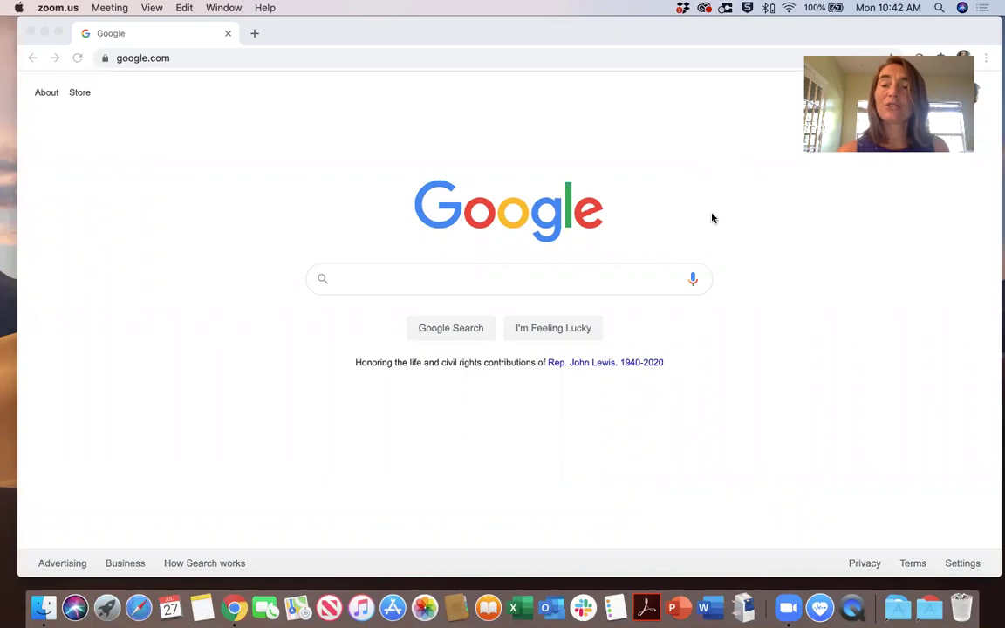
Go to davidsonconnect.com via the 'dav' address-bar suggestion and open the member sign-in form
click(179, 57)
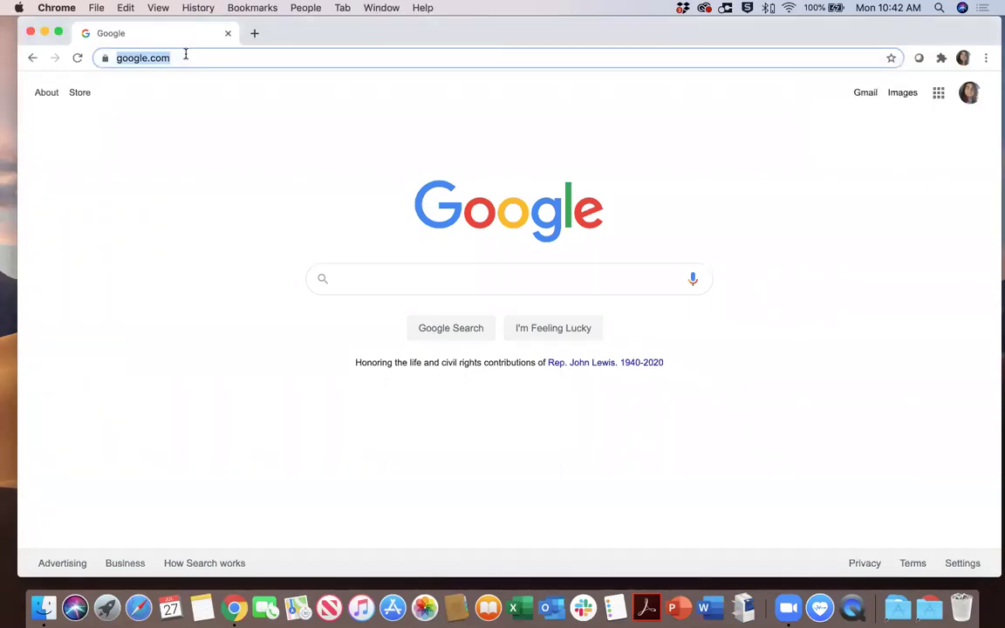
text(dav)
key(Down)
key(Down)
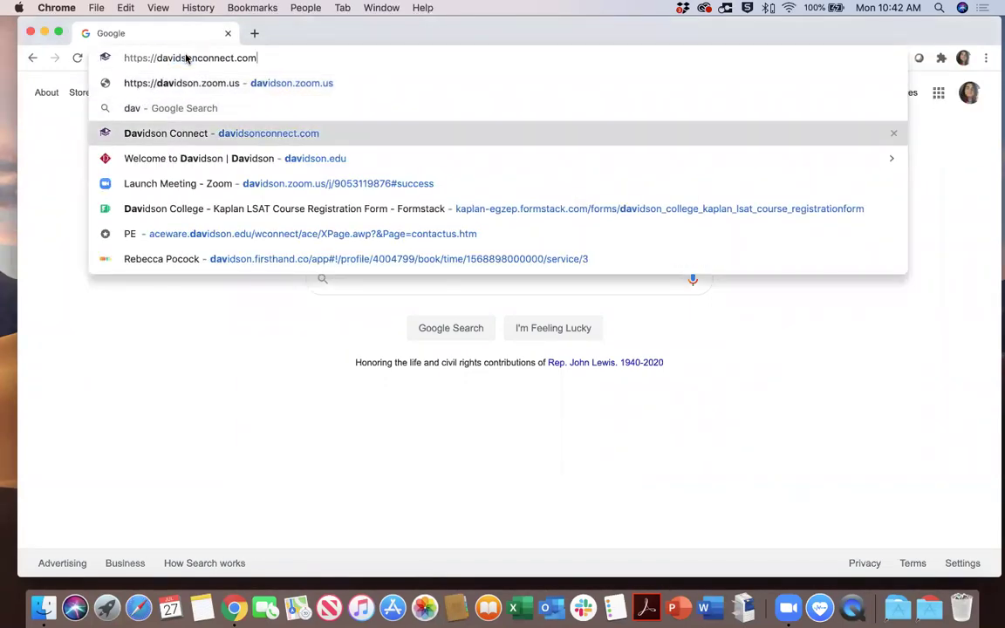
key(Return)
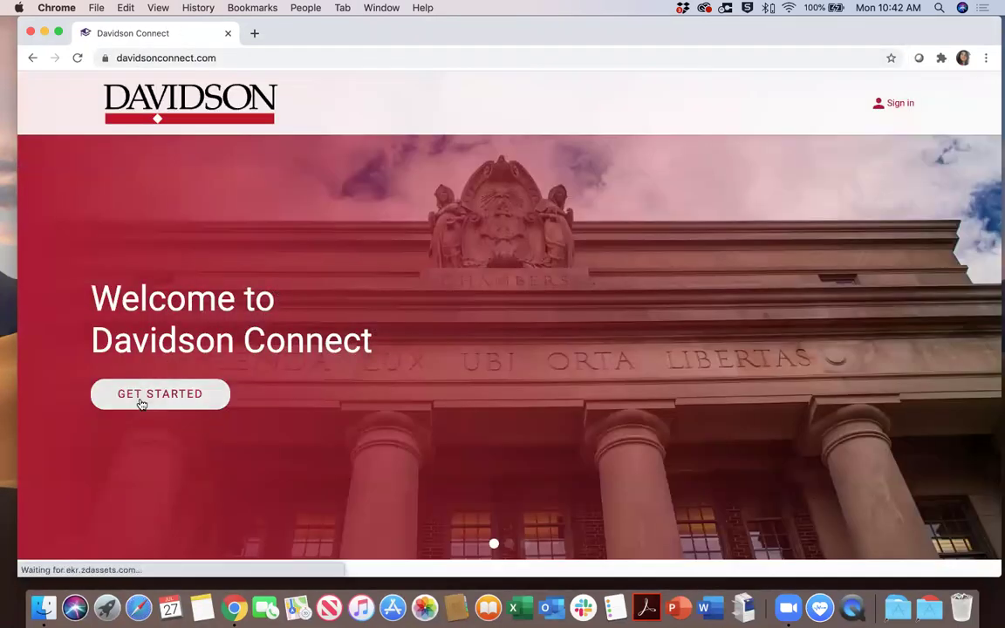
click(142, 398)
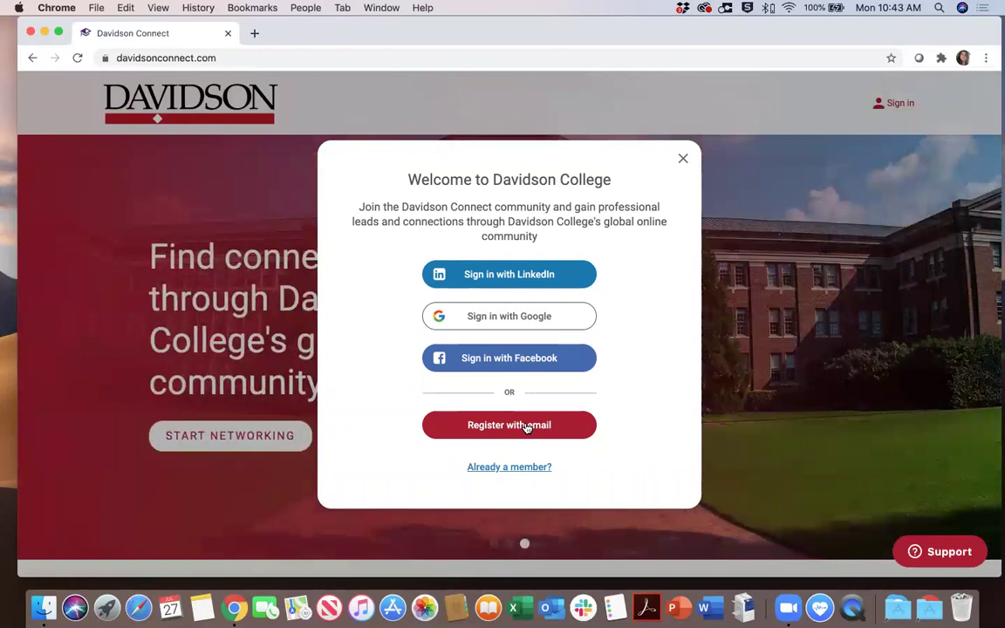
click(507, 468)
Replace the prefilled sign-in email with the saved member address from autofill
drag(836, 303, 718, 300)
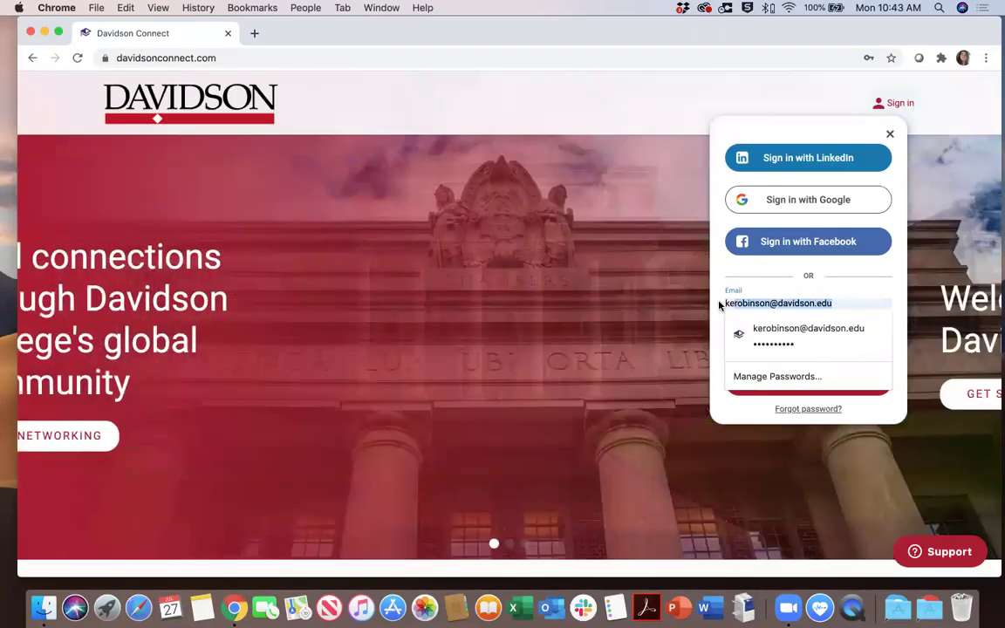
key(BackSpace)
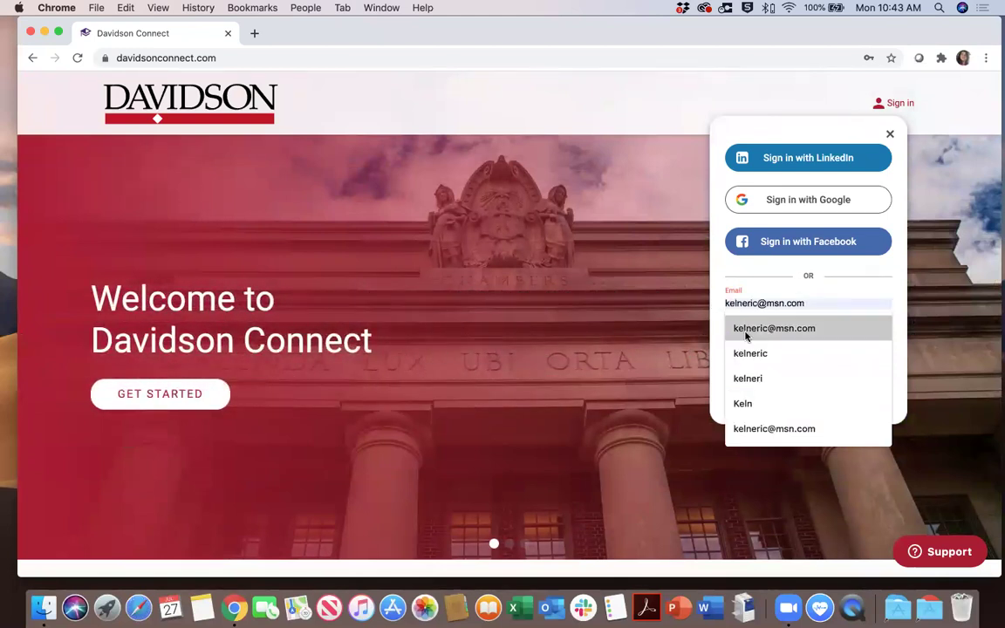
click(750, 329)
key(Tab)
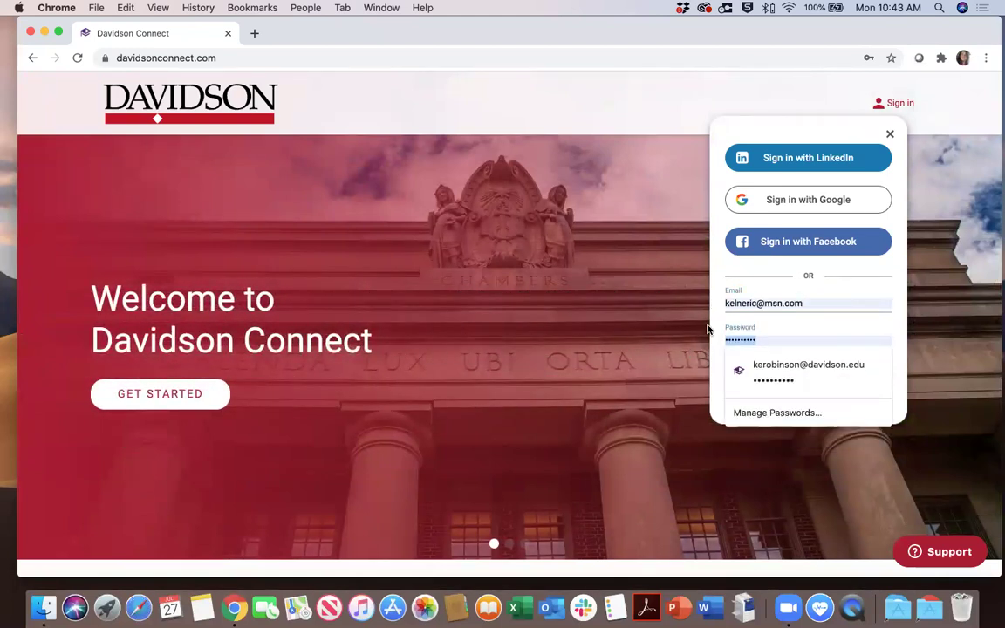
Enter the account password, sign in to the feed, and open the account menu
key(BackSpace)
text(••••••••)
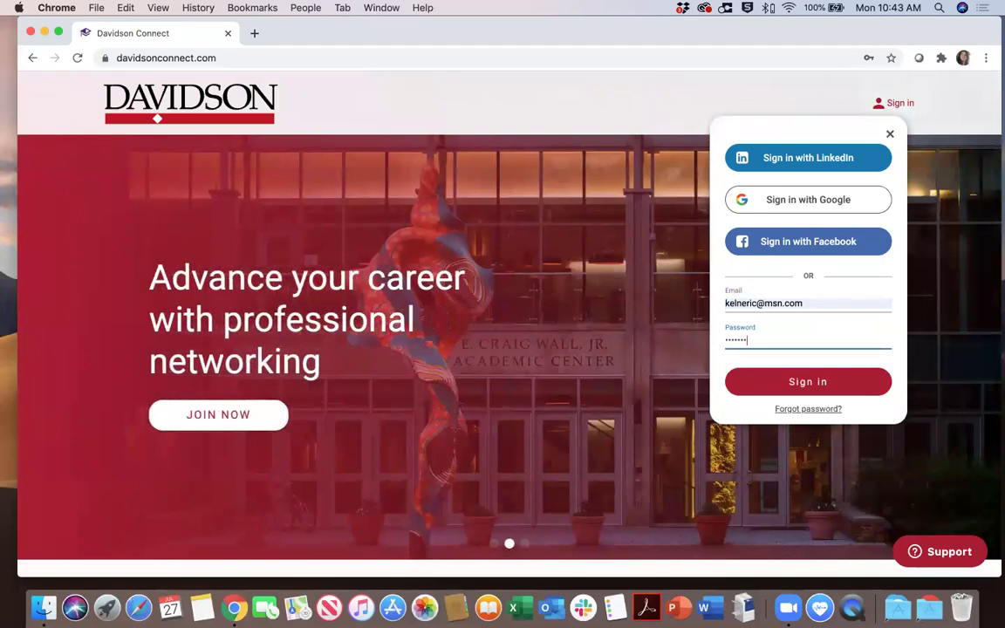
key(Return)
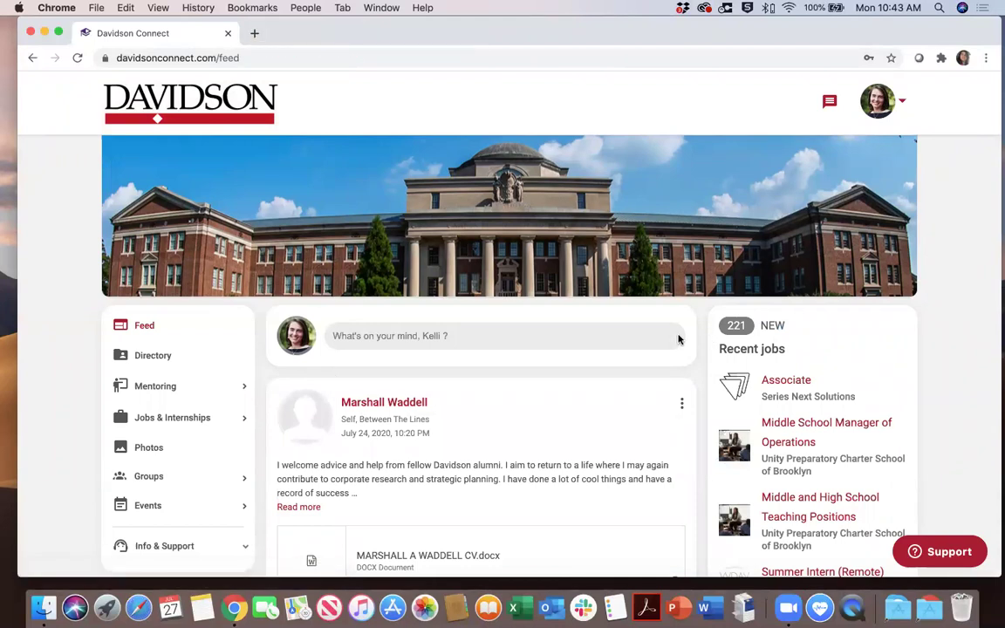
scroll(357, 419, down, 3)
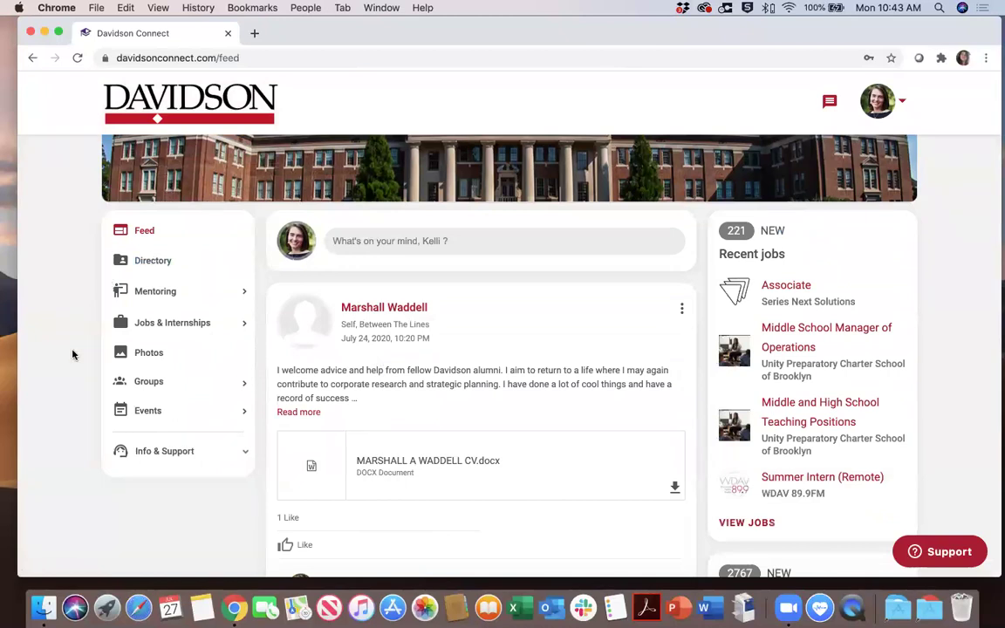
click(903, 104)
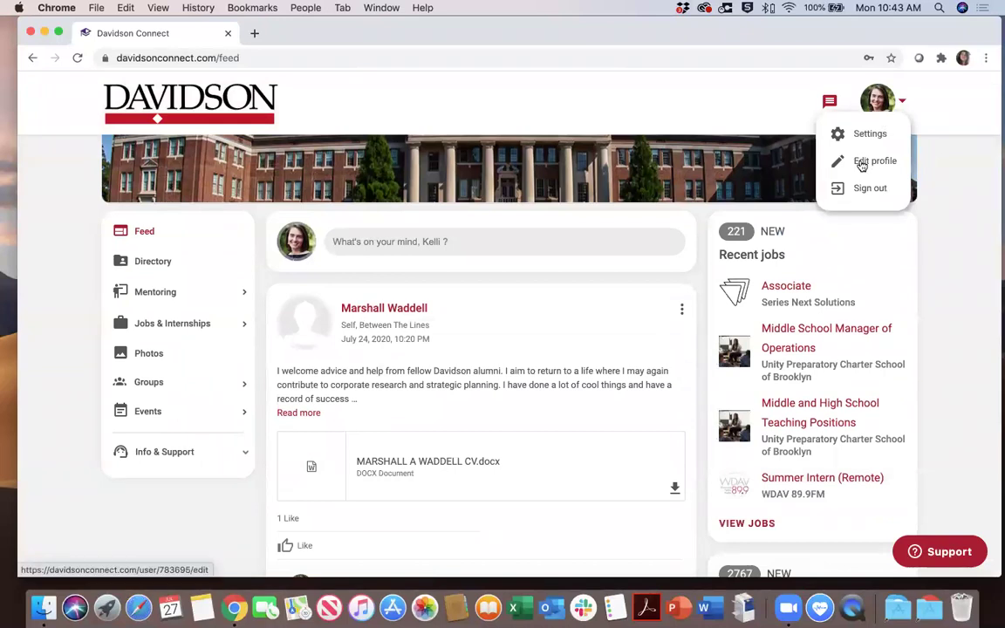
click(860, 164)
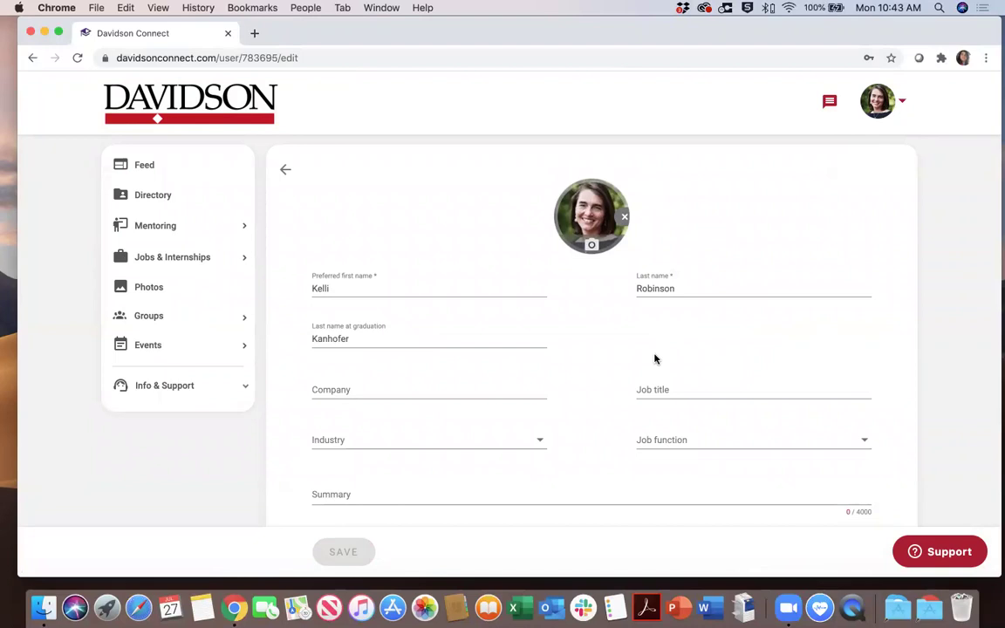
scroll(655, 358, down, 5)
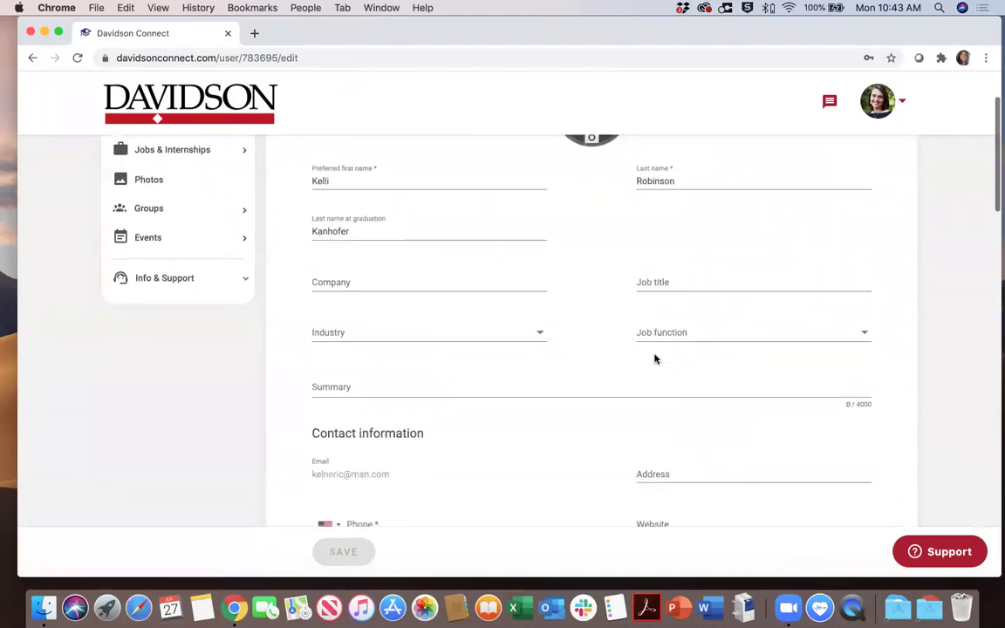
scroll(655, 352, down, 3)
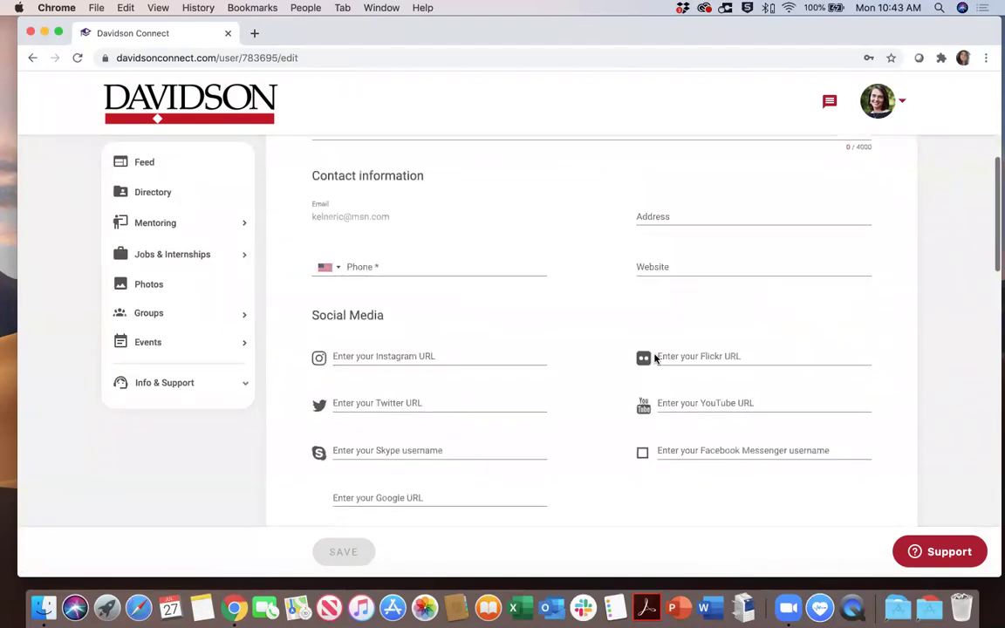
scroll(655, 352, up, 2)
scroll(655, 359, down, 3)
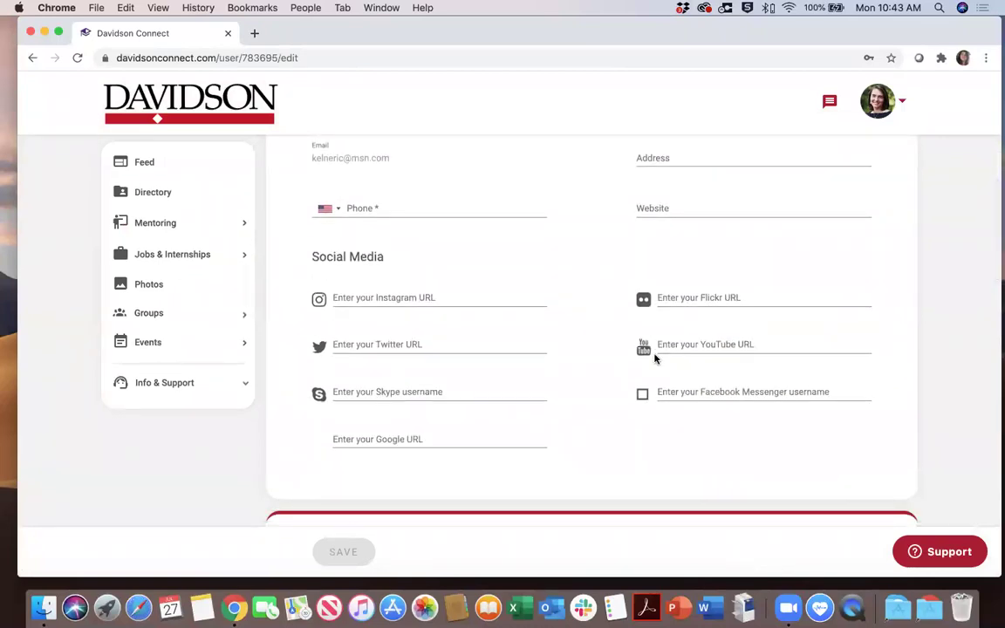
scroll(655, 359, down, 10)
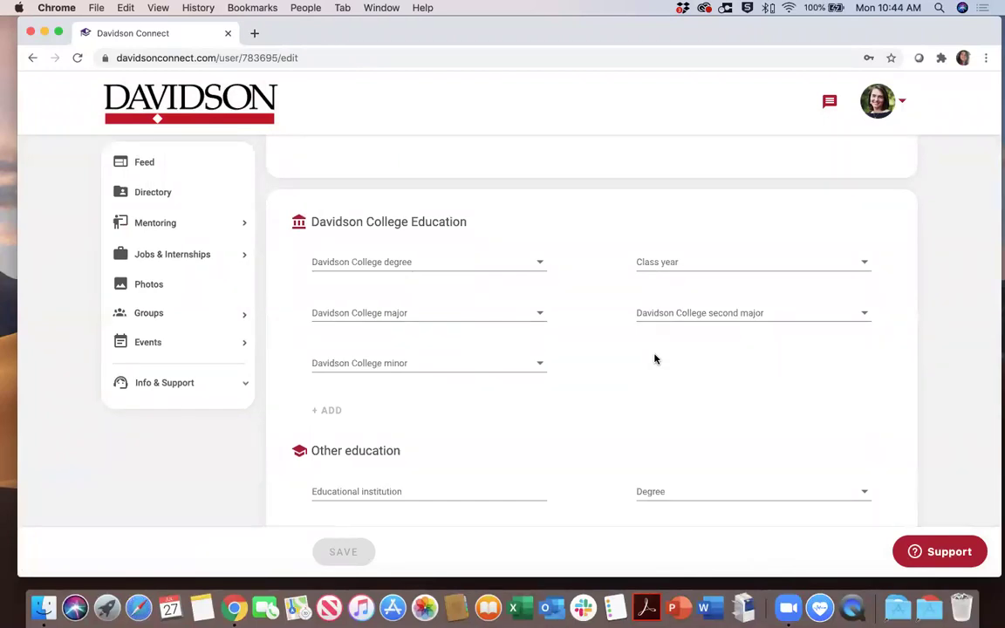
scroll(655, 358, down, 3)
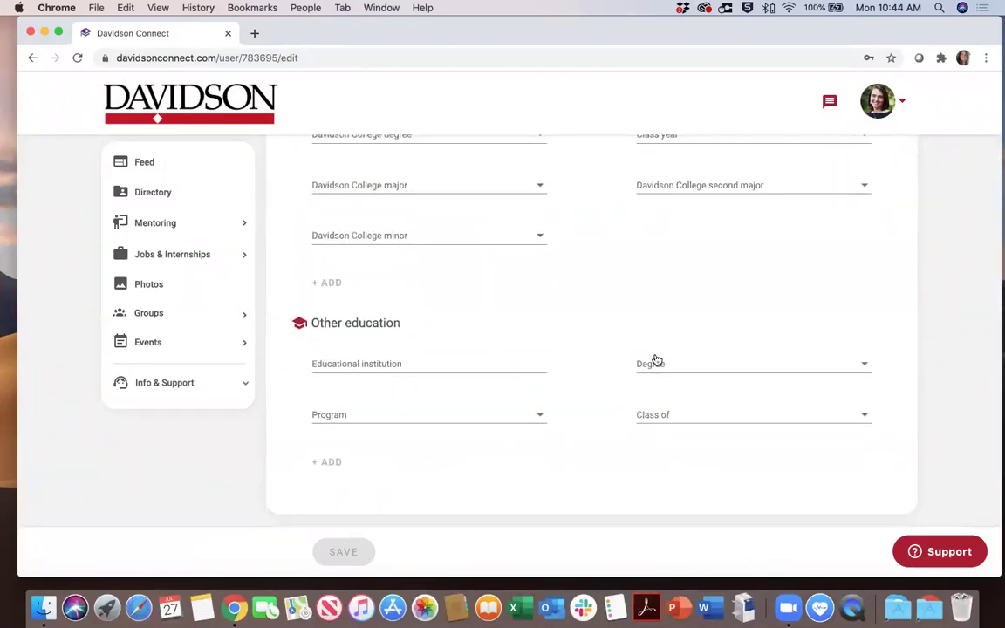
scroll(656, 360, down, 2)
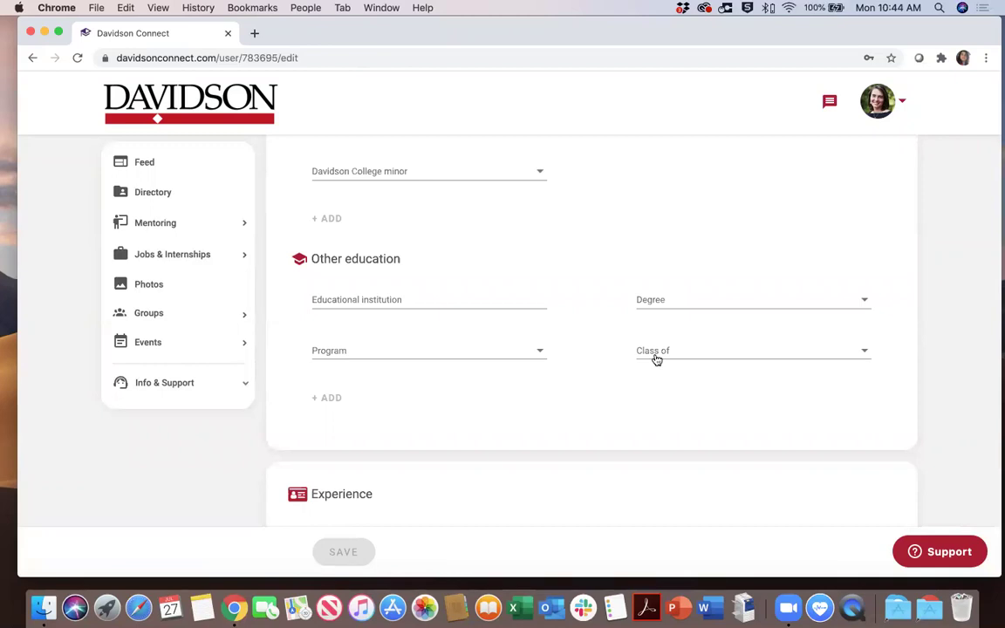
scroll(656, 359, down, 5)
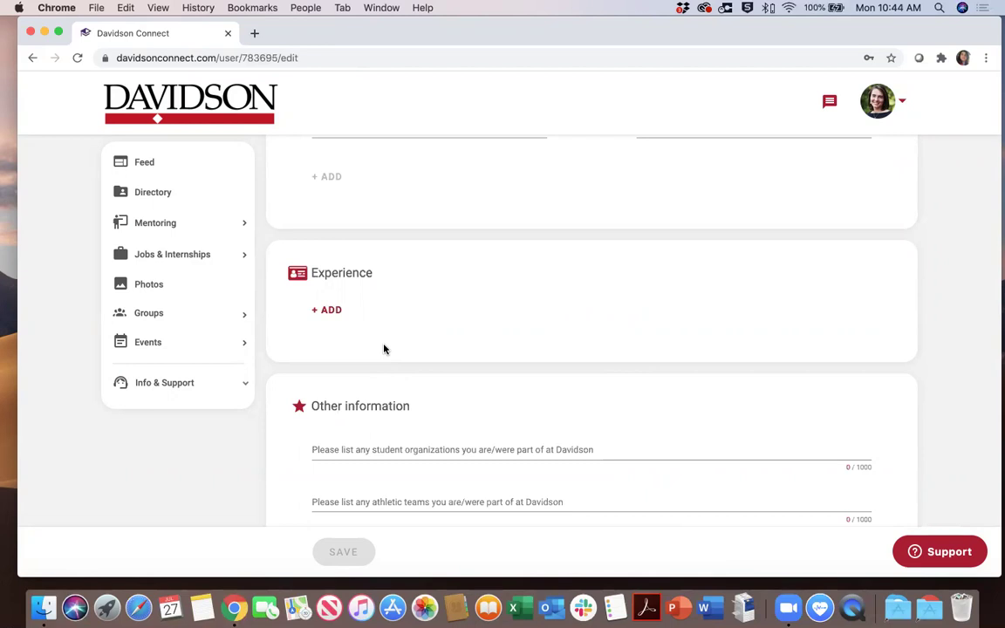
scroll(384, 349, down, 3)
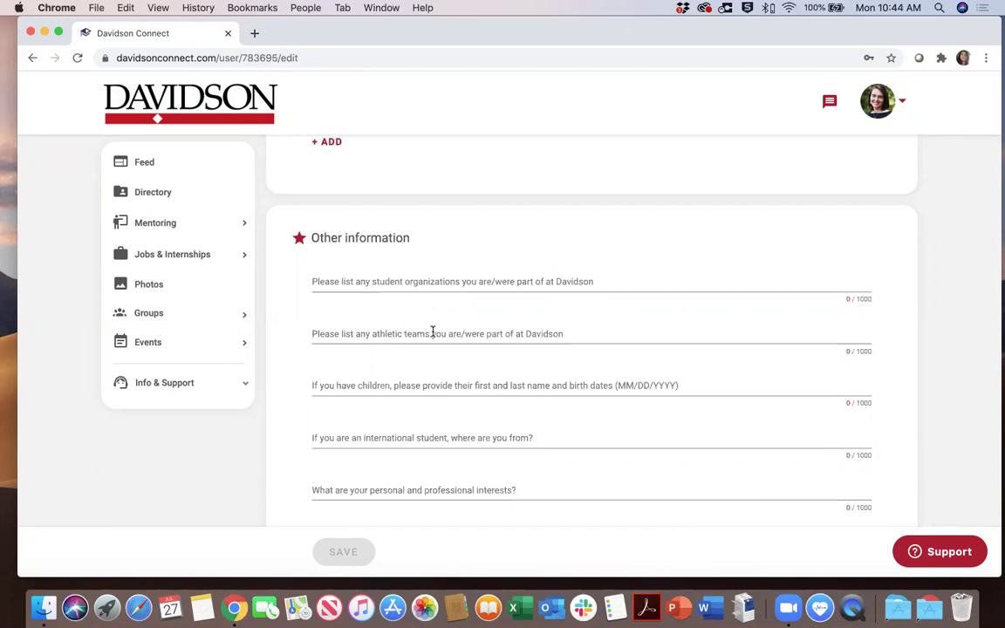
scroll(419, 402, down, 1)
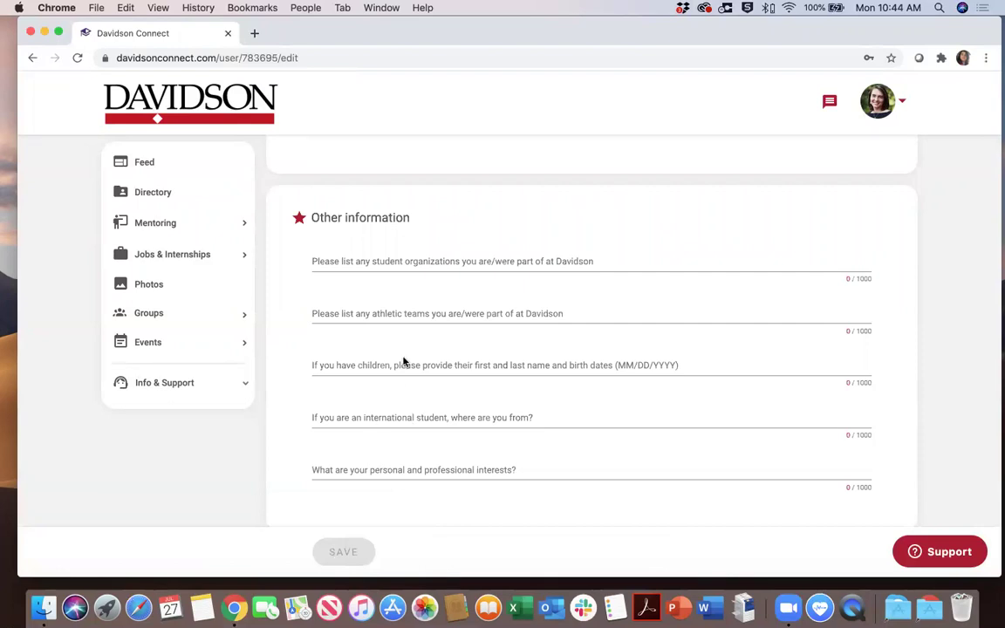
scroll(403, 361, up, 15)
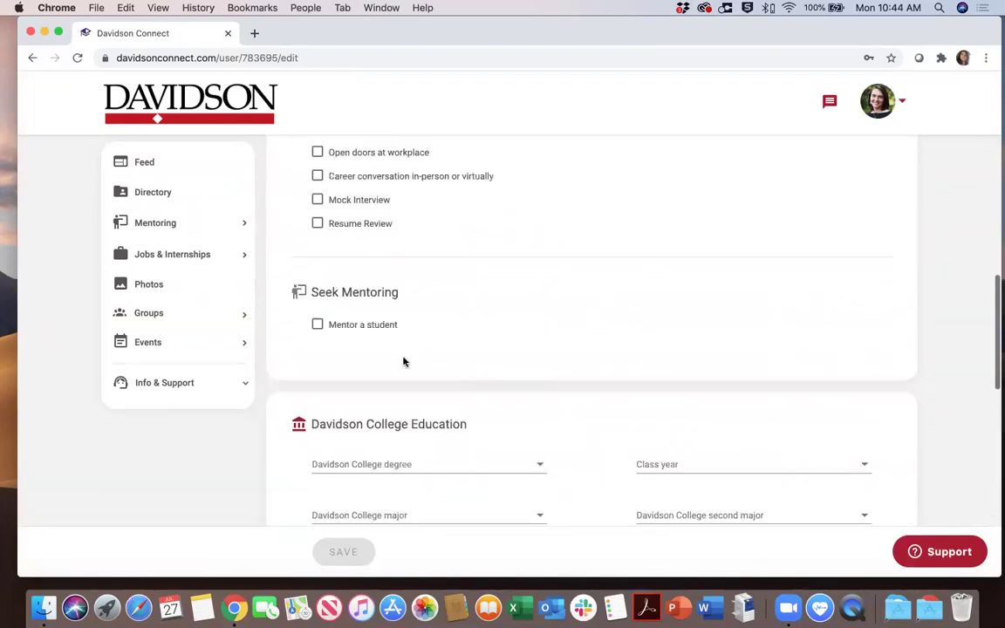
click(901, 103)
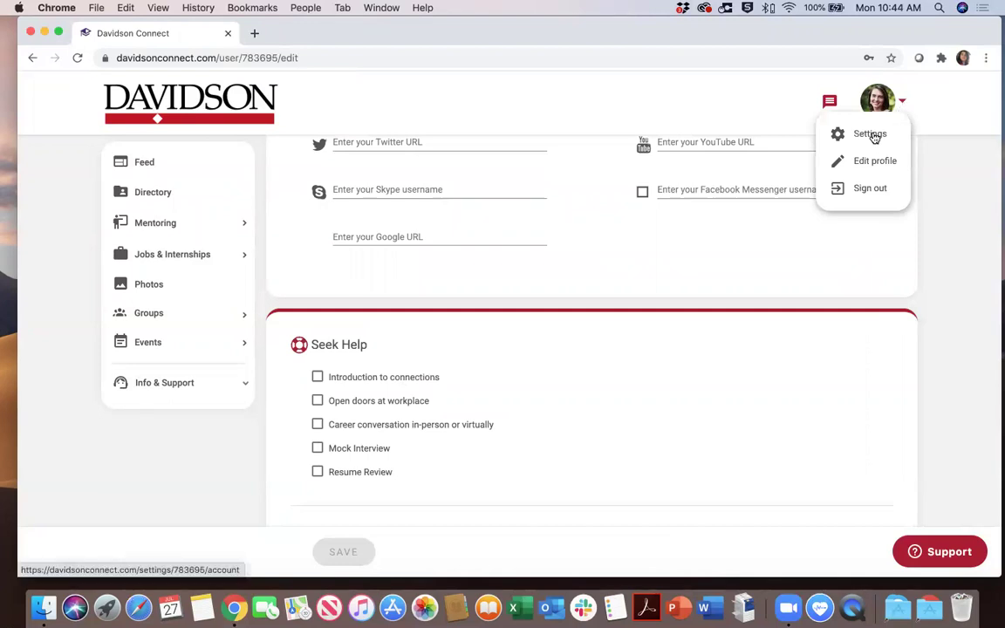
Open Settings and review the Privacy tab's phone, email, location and contact options
click(872, 134)
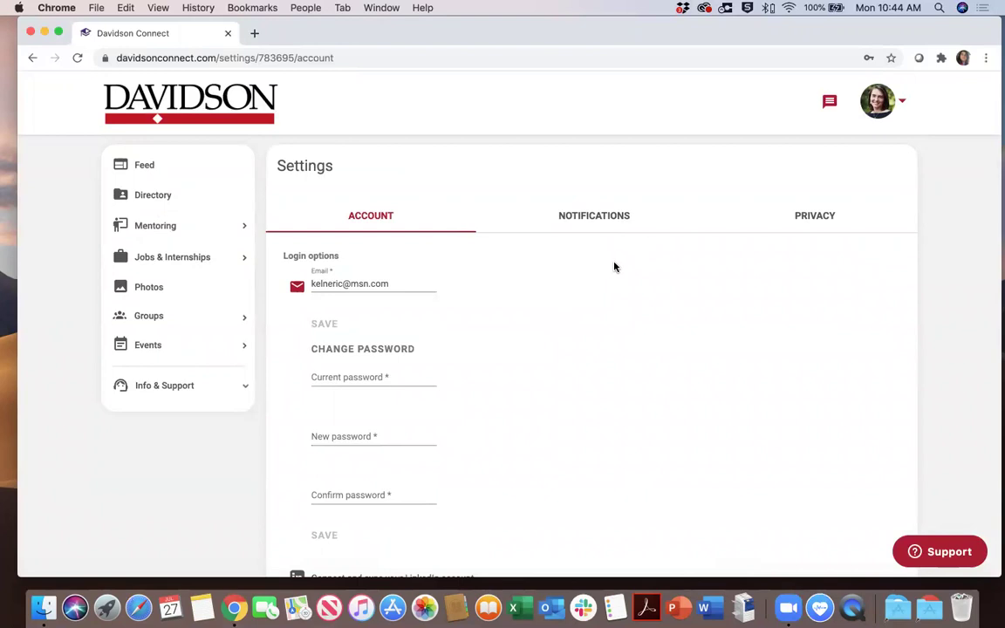
click(821, 219)
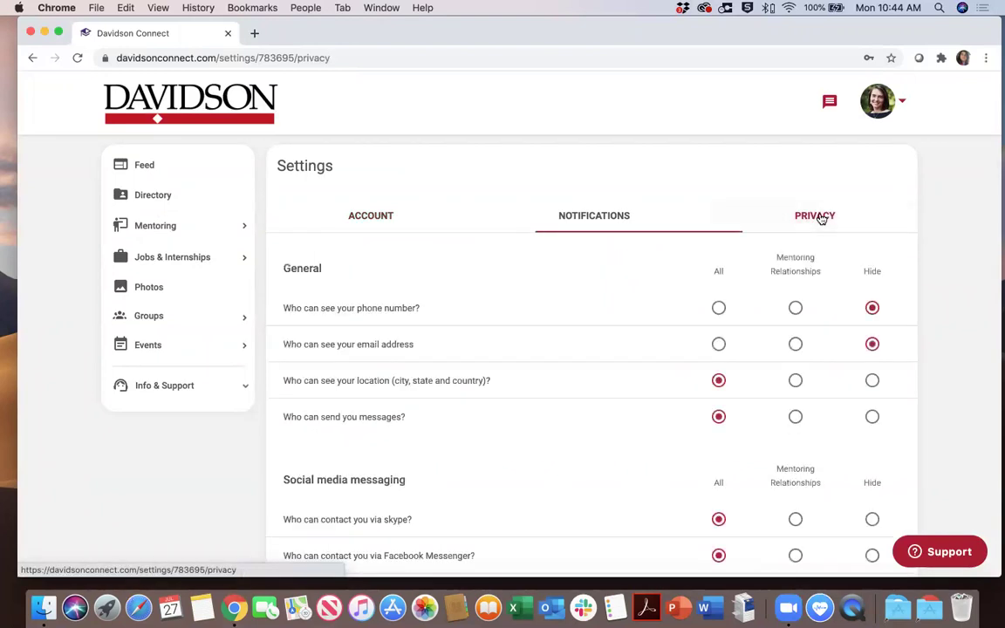
scroll(506, 320, down, 3)
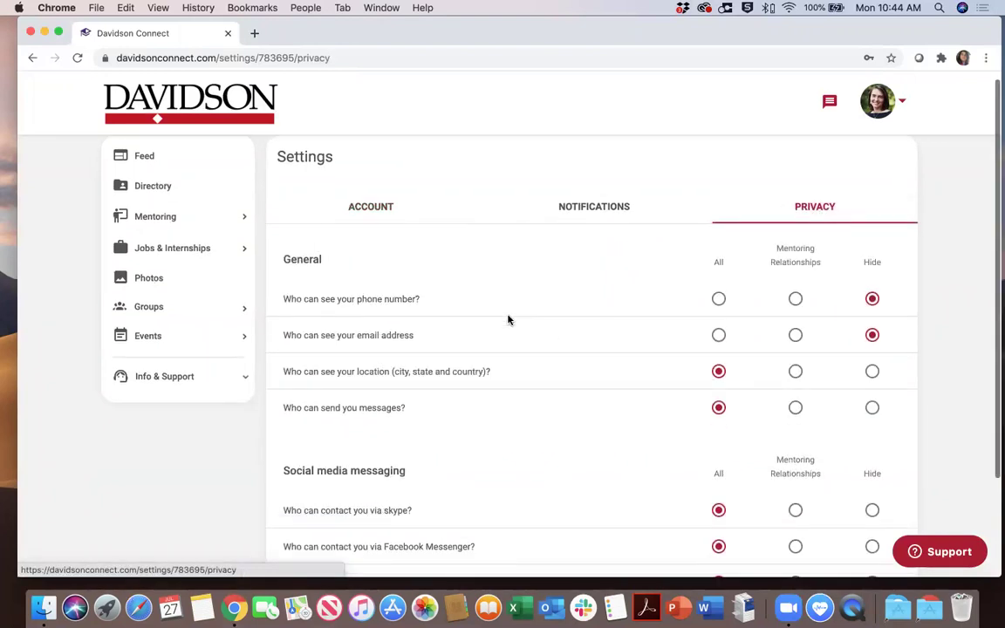
scroll(508, 320, up, 1)
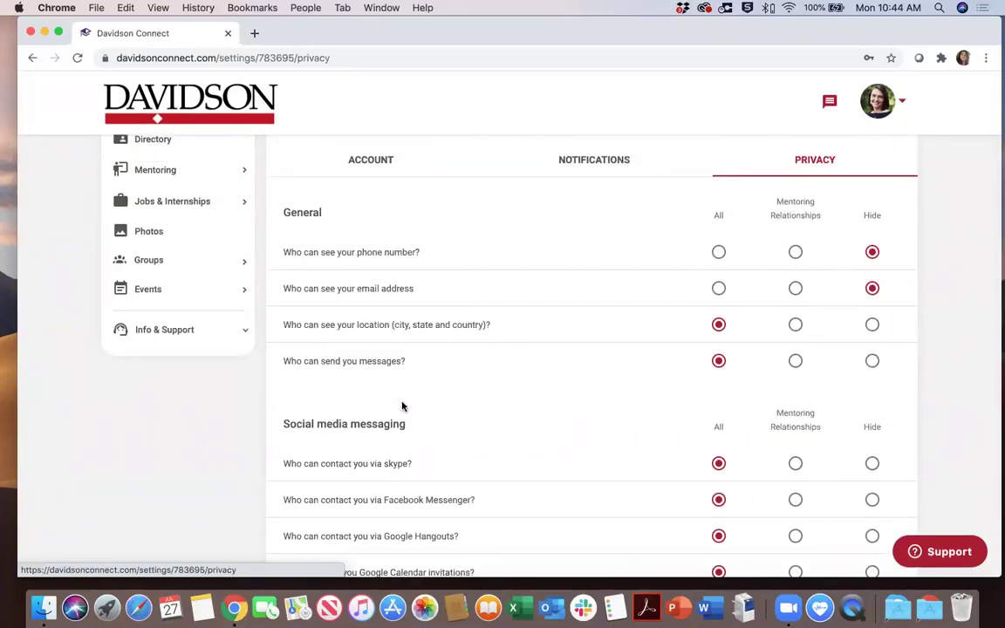
scroll(404, 406, down, 3)
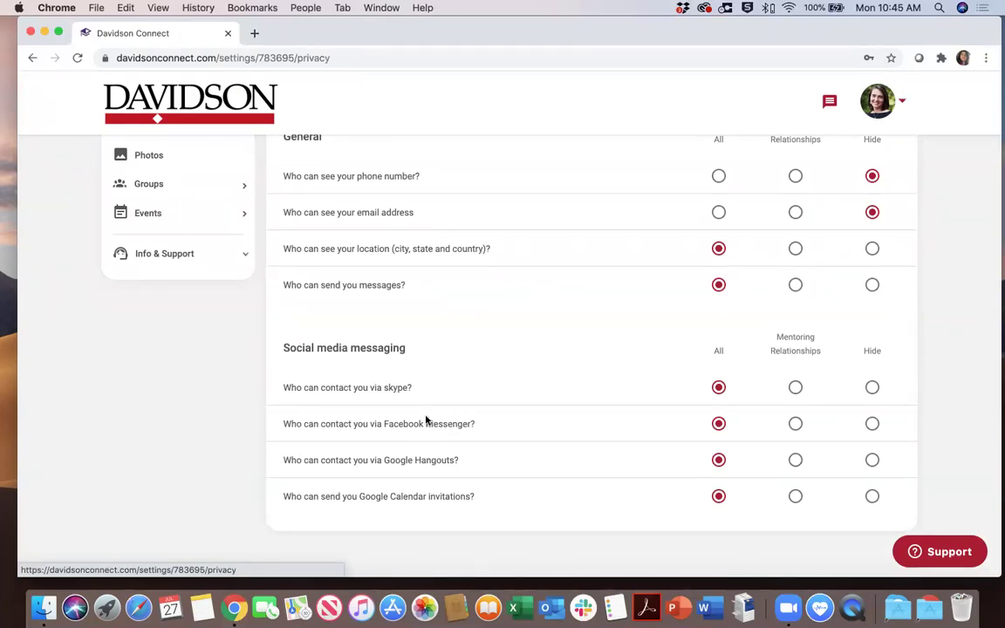
scroll(425, 421, up, 5)
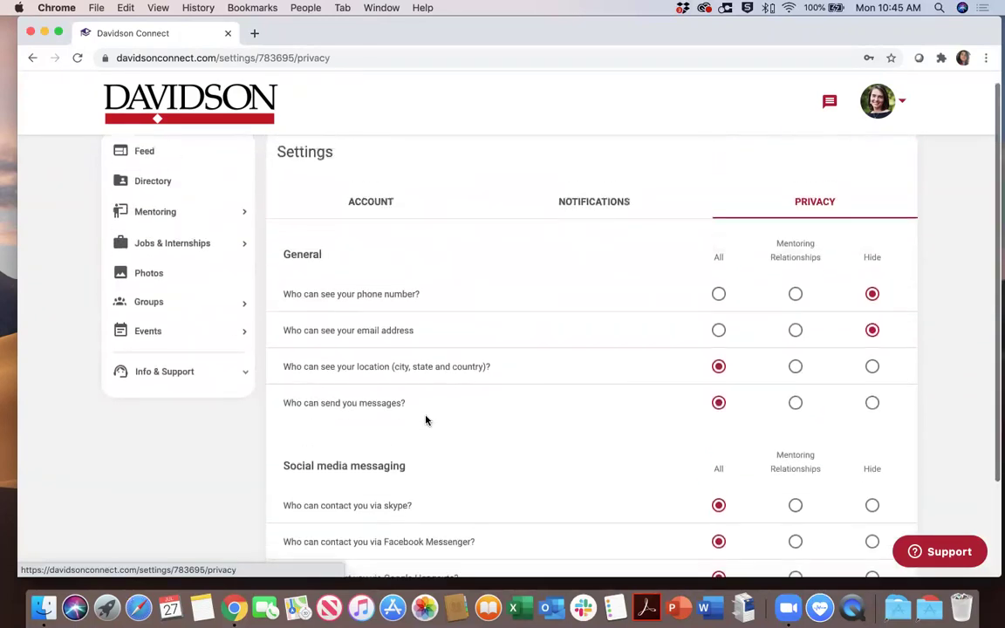
click(599, 216)
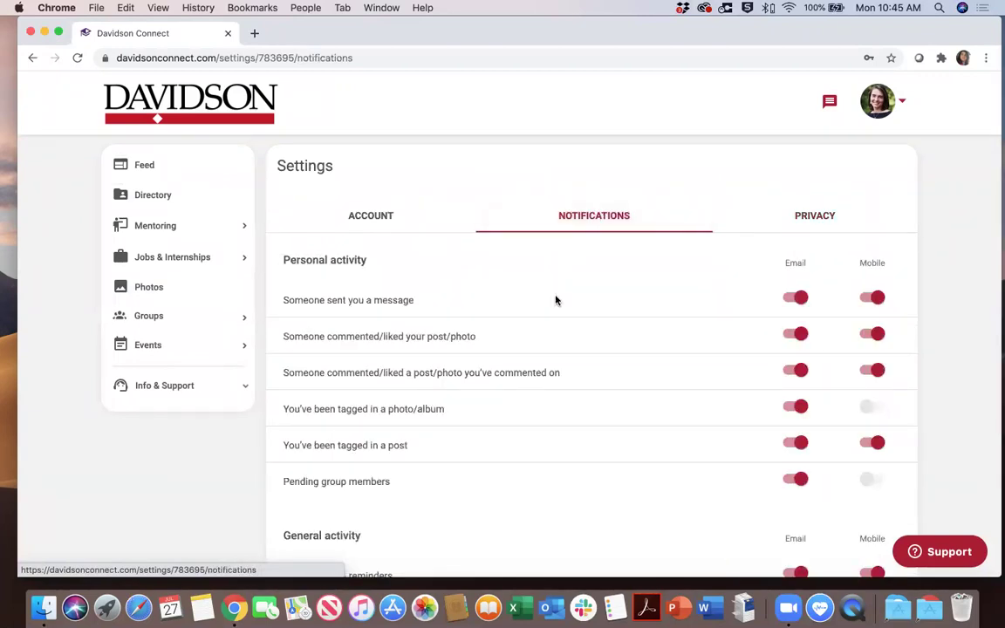
Toggle new-message Email and Mobile alerts off and back on, leaving both enabled
click(796, 297)
click(873, 298)
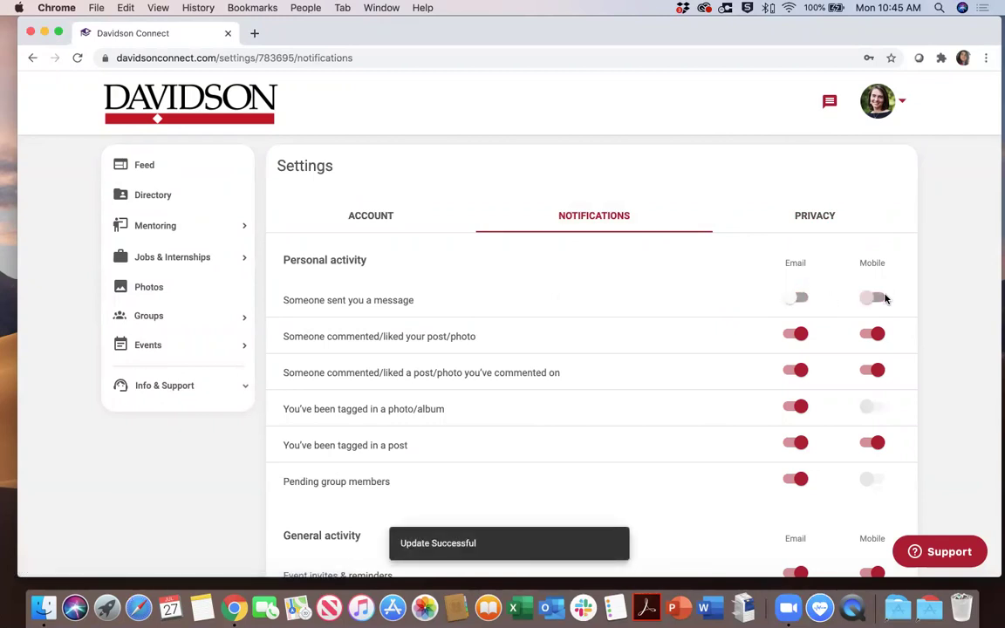
click(806, 298)
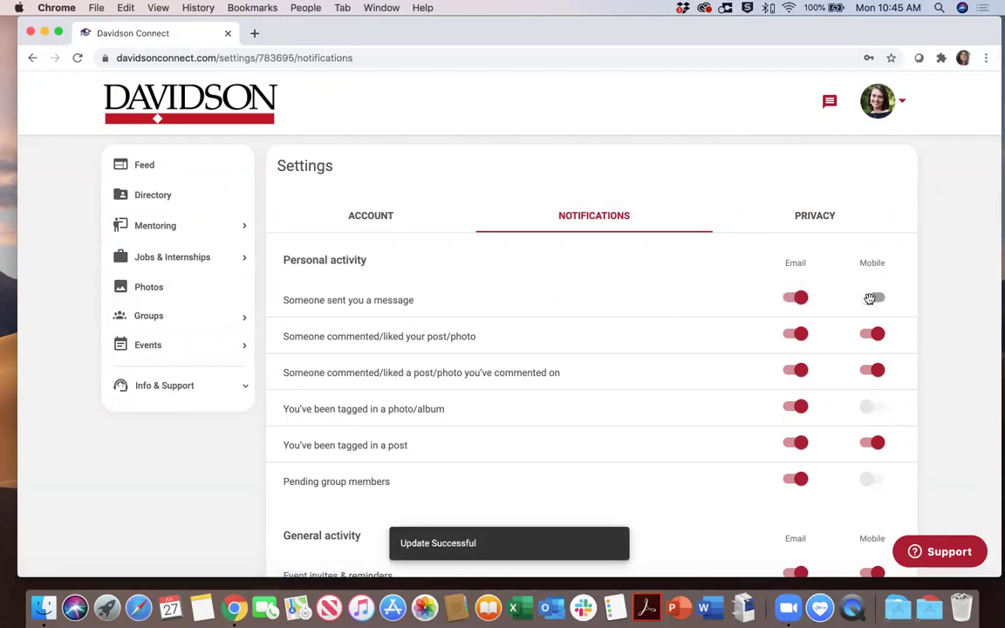
click(873, 298)
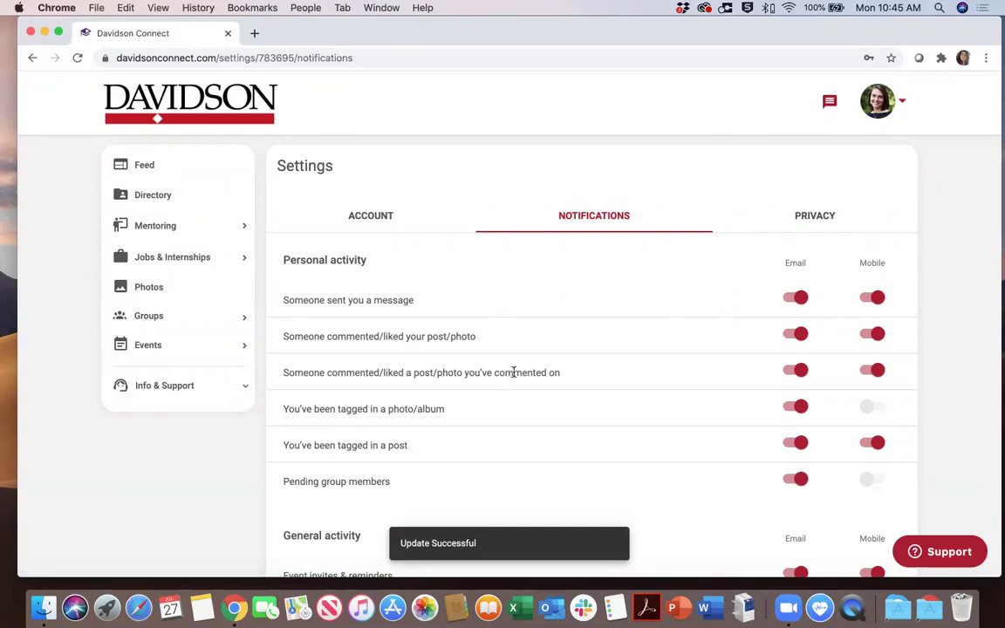
scroll(516, 372, down, 5)
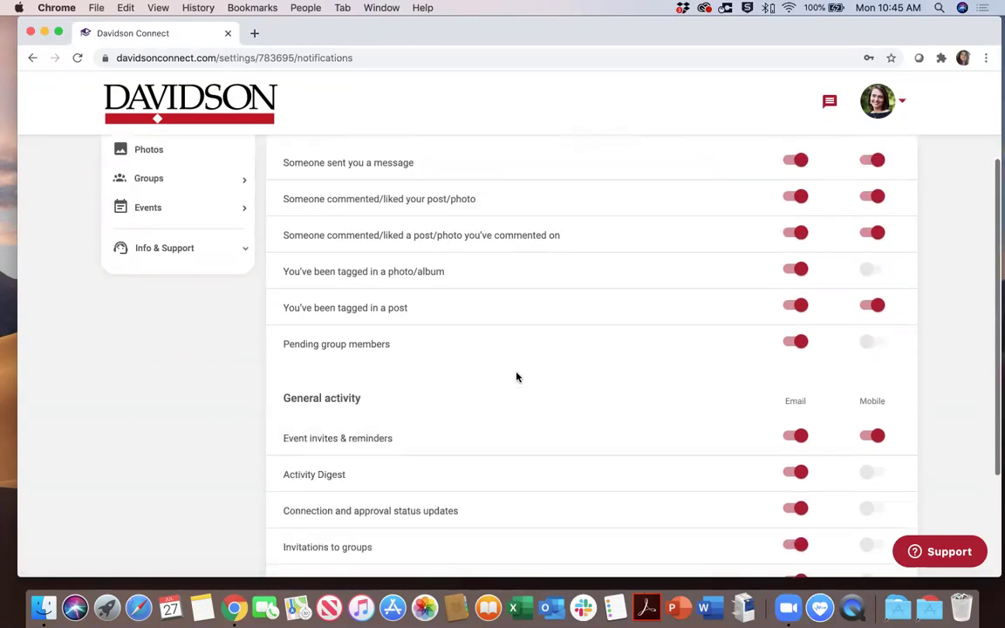
scroll(518, 380, up, 5)
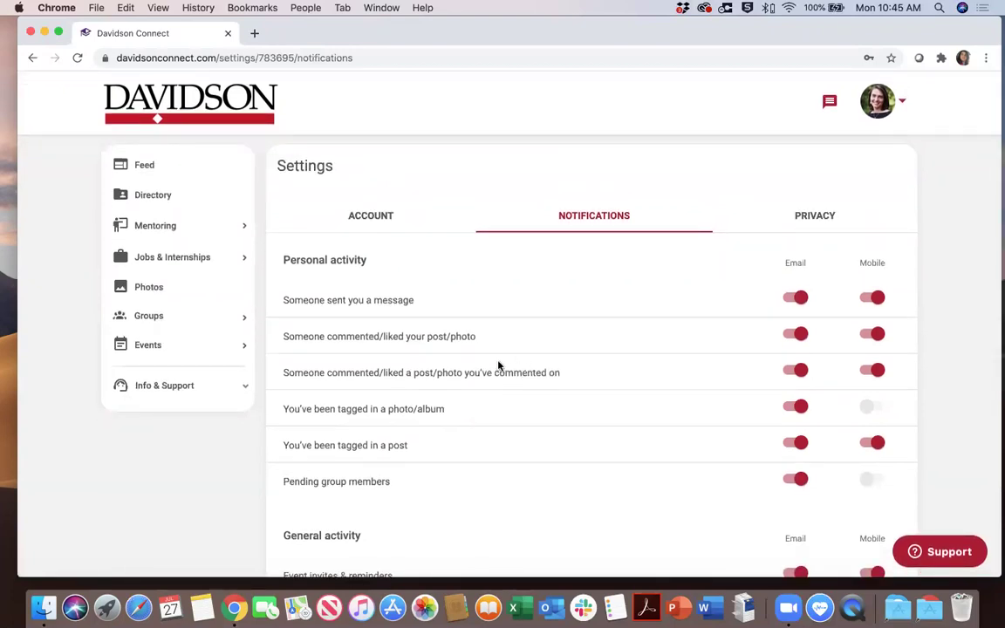
click(147, 166)
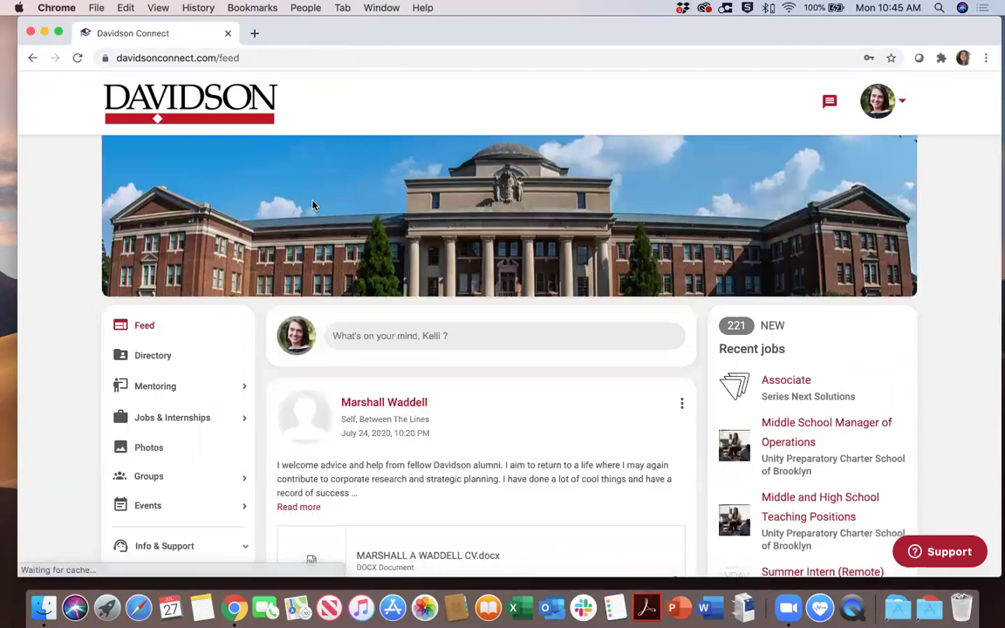
View the Groups page listing the member's two groups, then return to the feed
scroll(257, 261, down, 3)
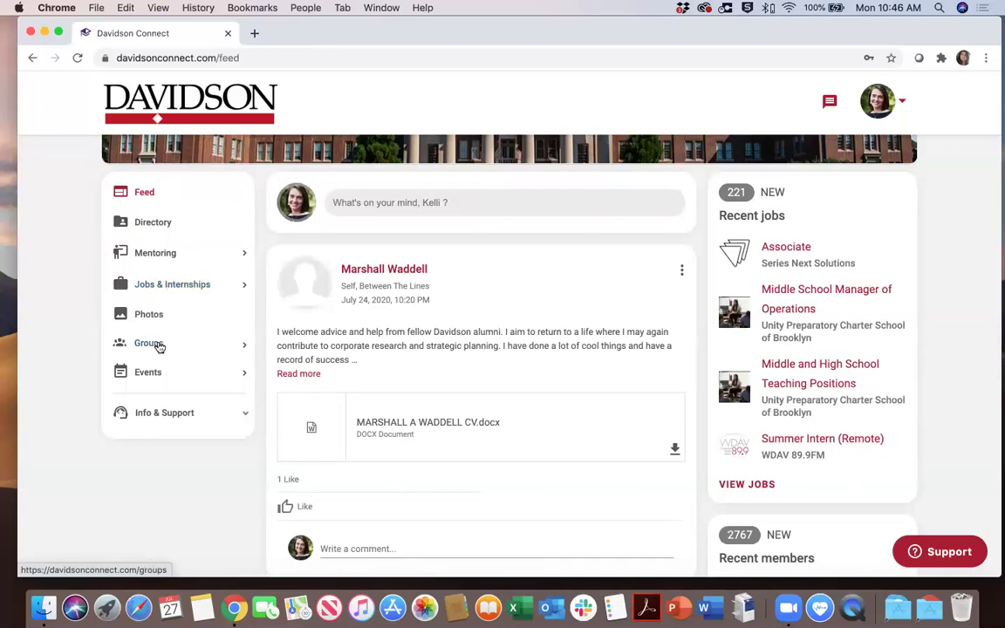
click(157, 344)
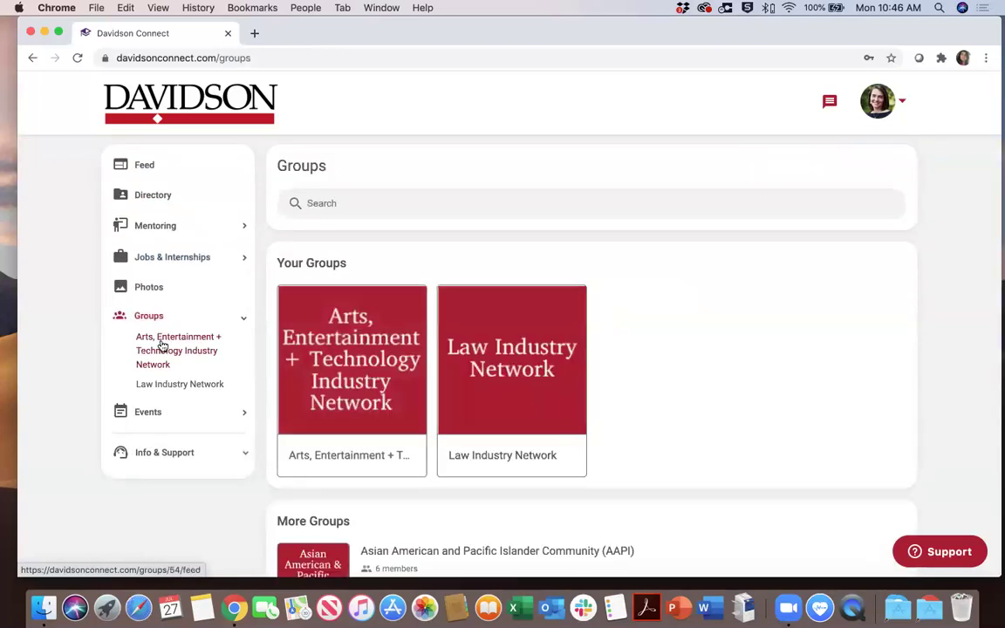
click(145, 166)
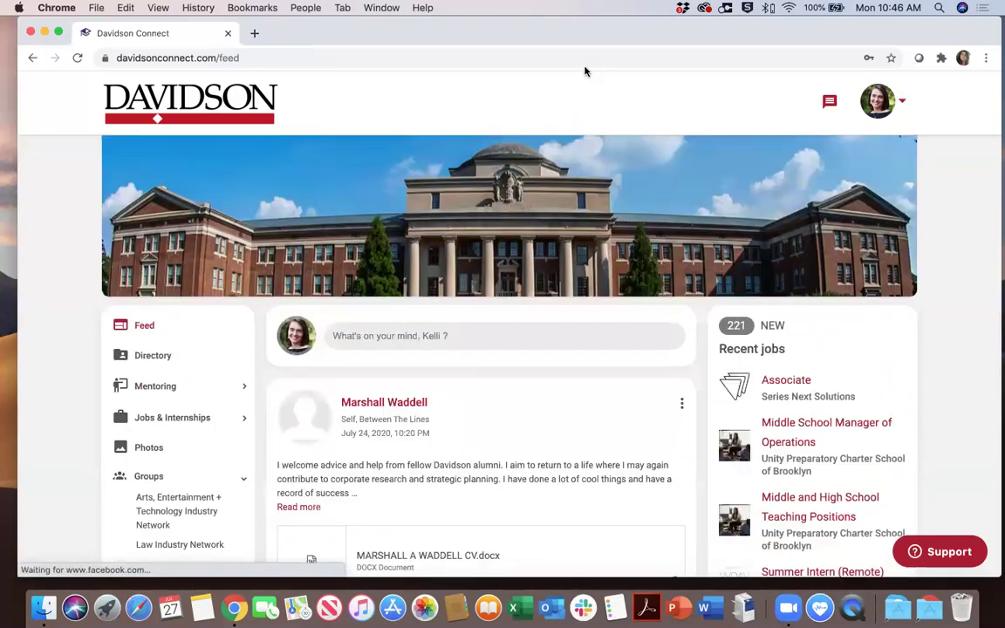